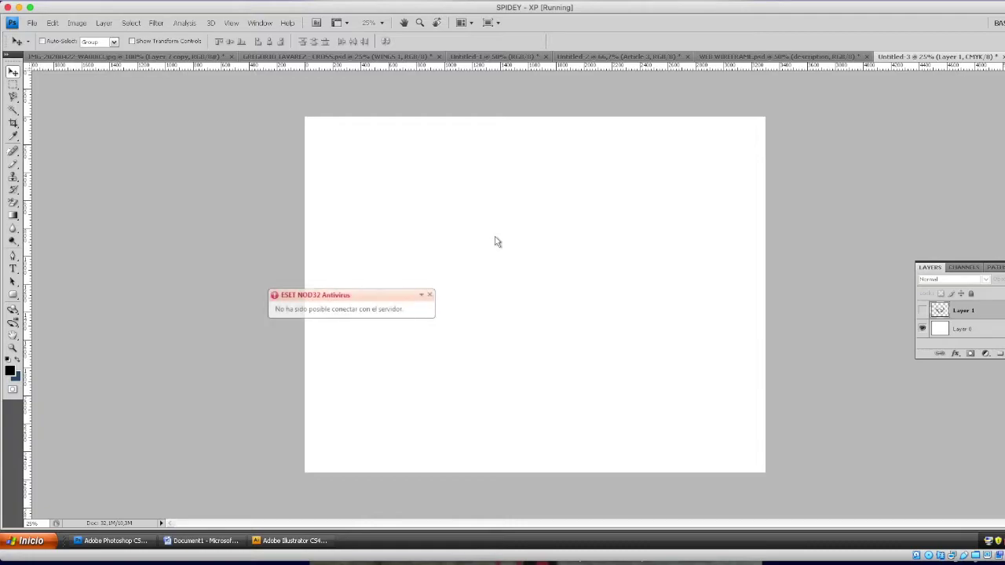
Make the wings and halo layer visible and move the artwork slightly upward on the canvas.
click(430, 295)
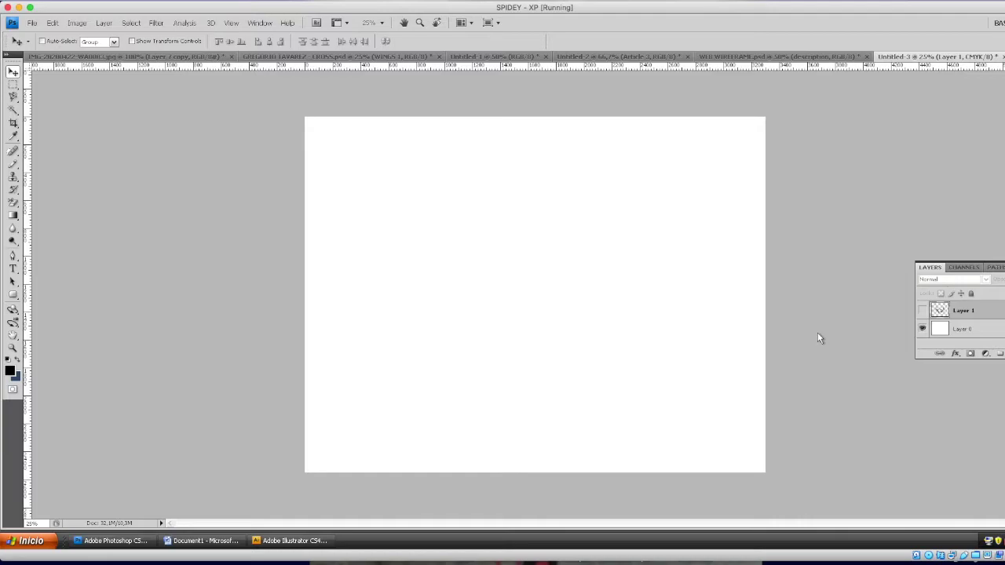
click(924, 311)
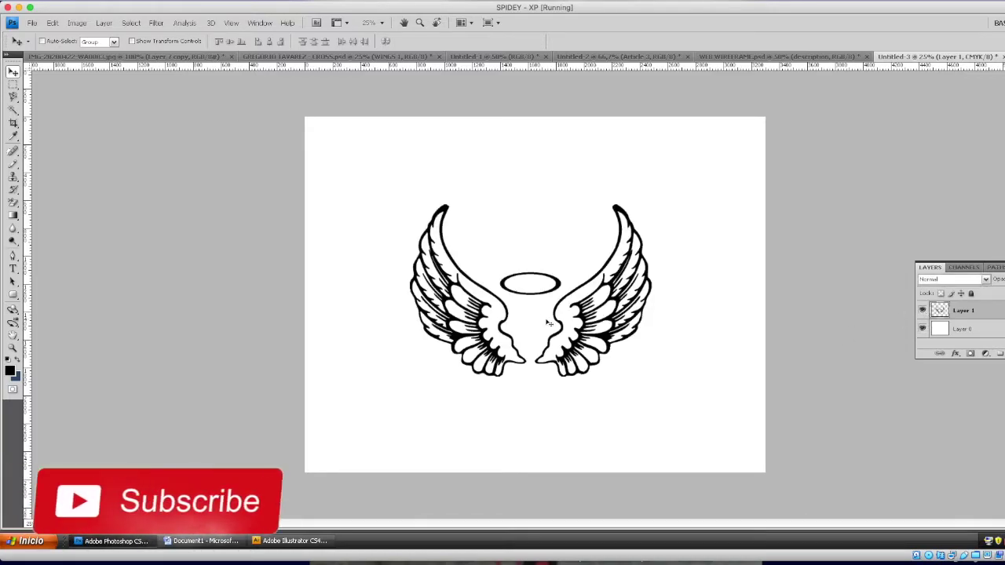
drag(584, 315, 585, 311)
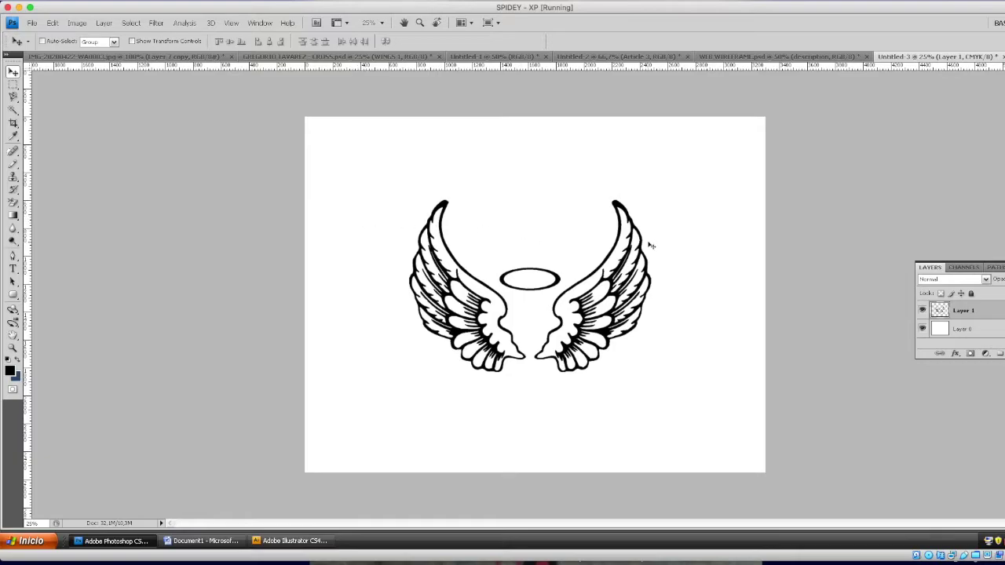
Add the text "IN LOVING MEMORY OF" in Impact and centre it above the wings.
click(13, 269)
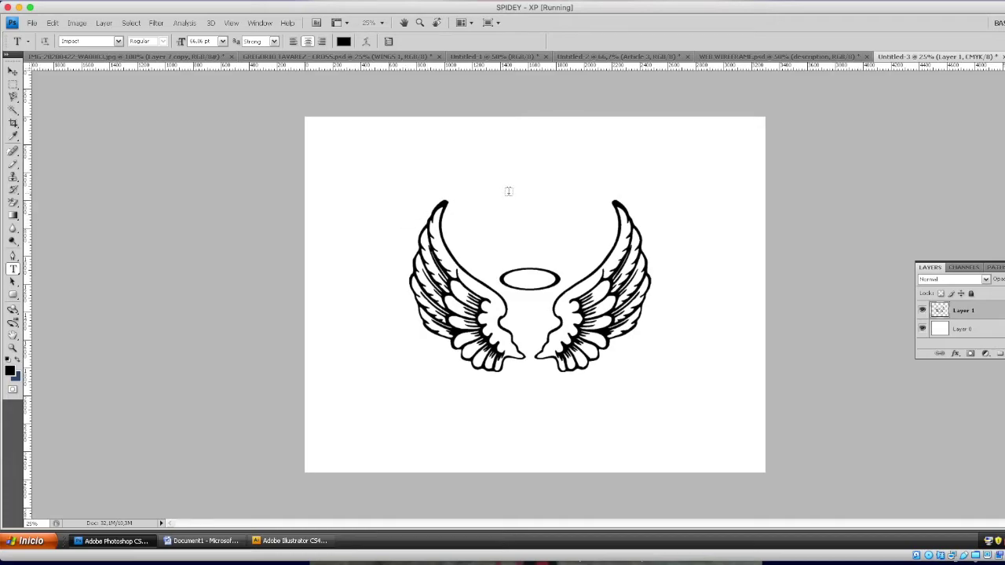
click(373, 165)
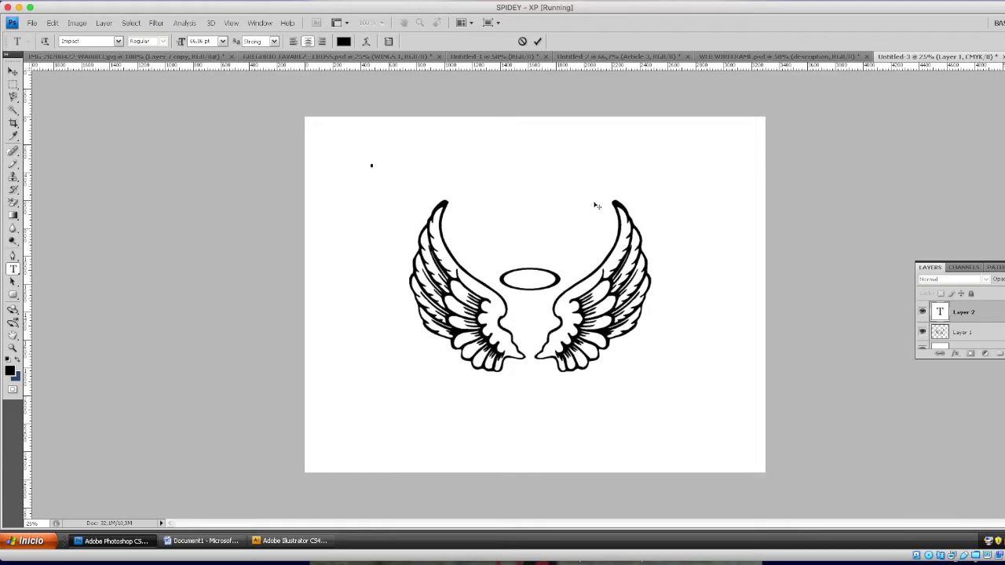
text(IN L)
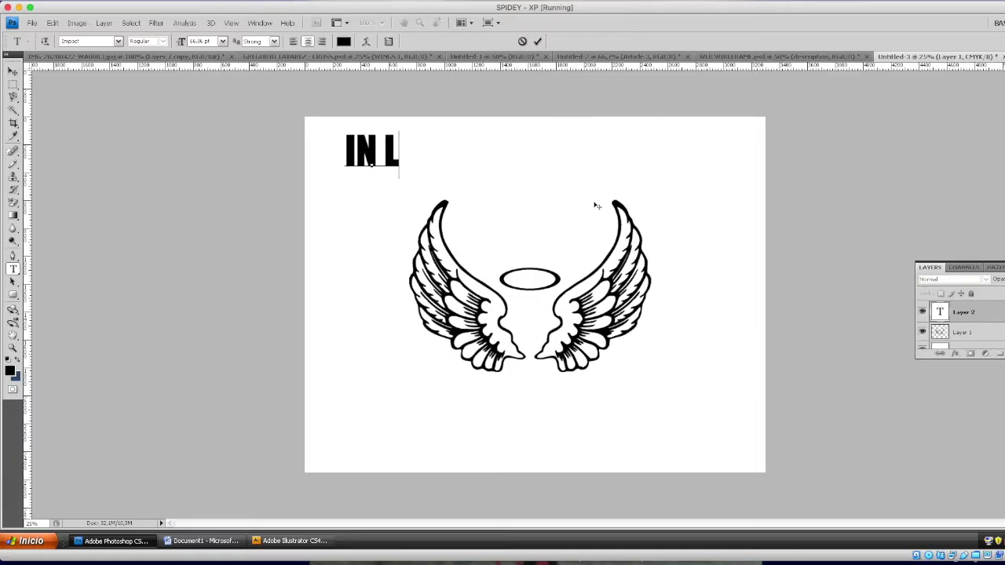
text(OVING ME)
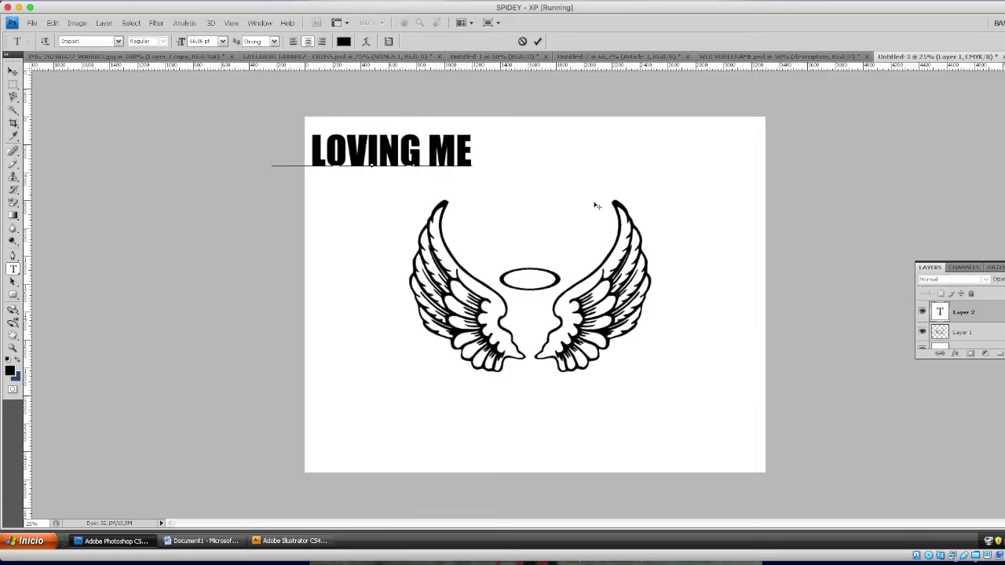
text(MORY)
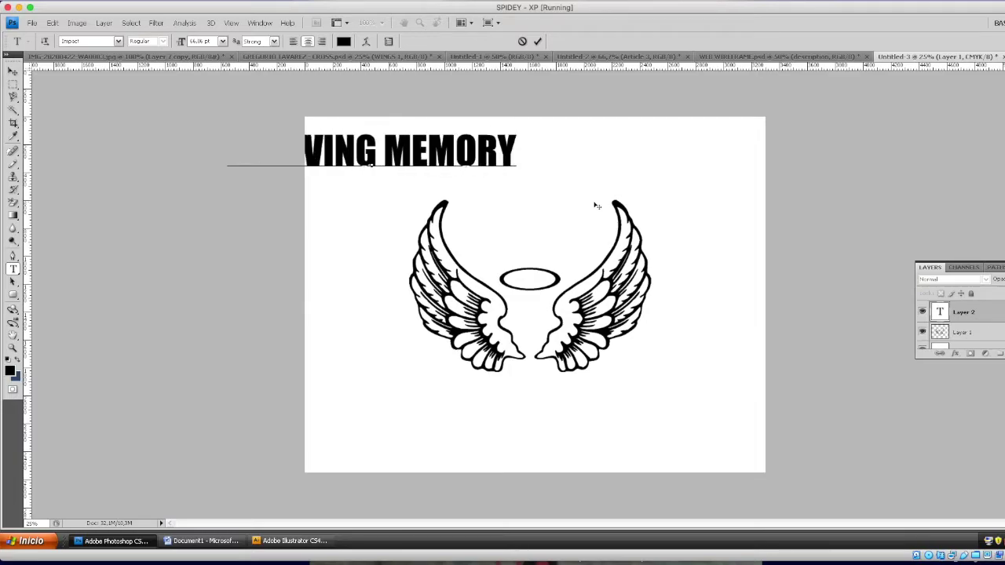
text( OF)
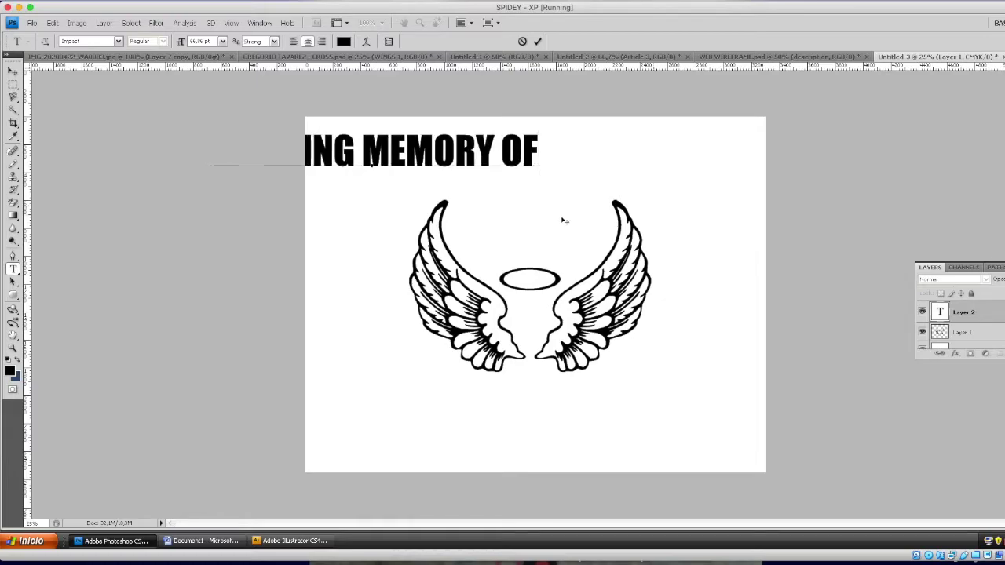
click(12, 71)
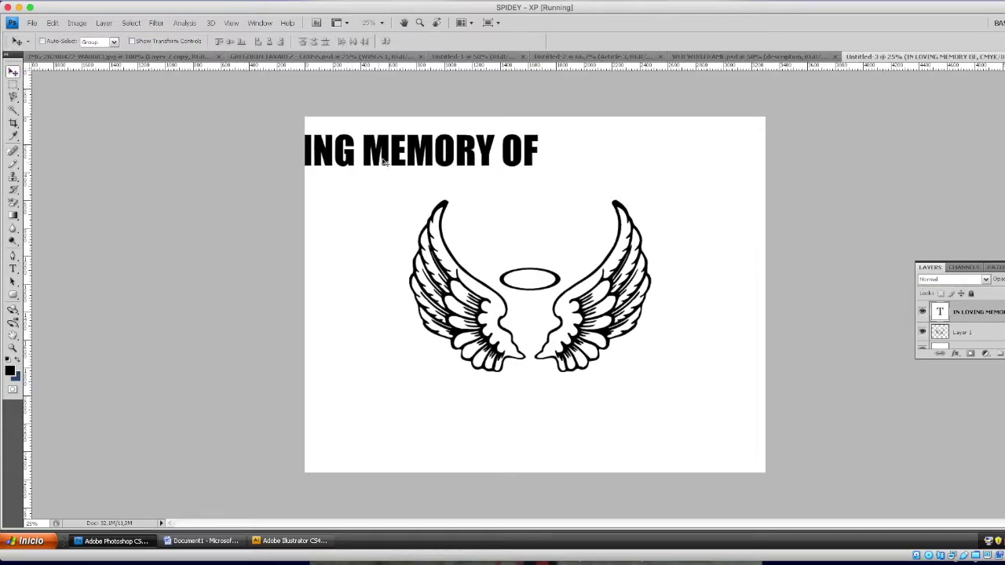
drag(422, 159, 582, 171)
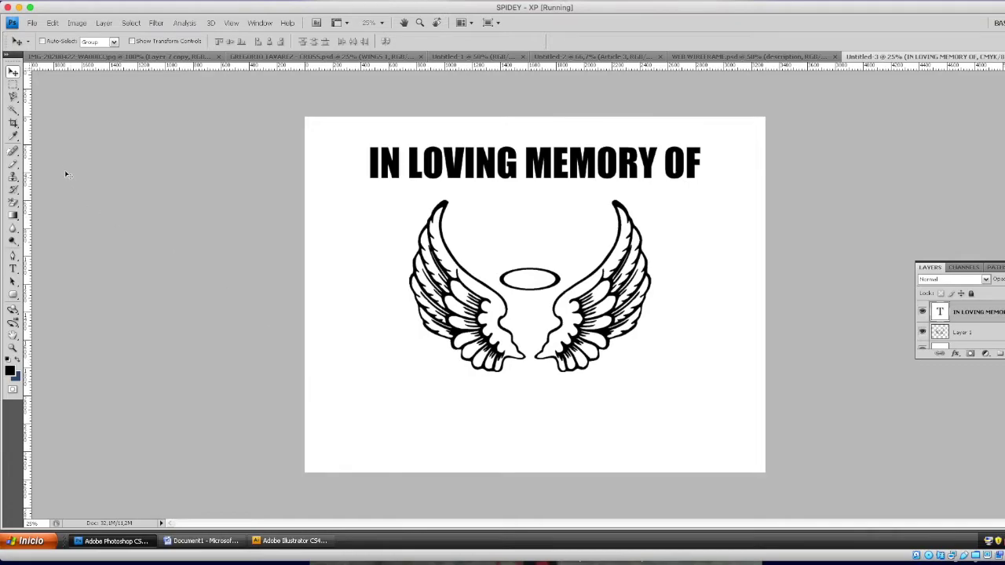
Add a second text line reading "NAME GOES HERE" and centre it below the wings.
click(13, 269)
click(377, 435)
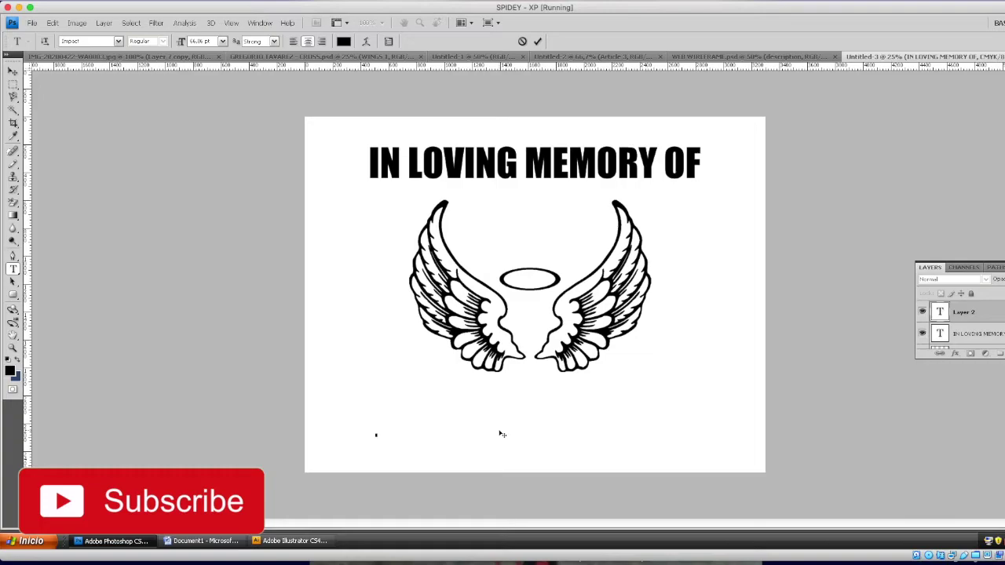
text(NAME )
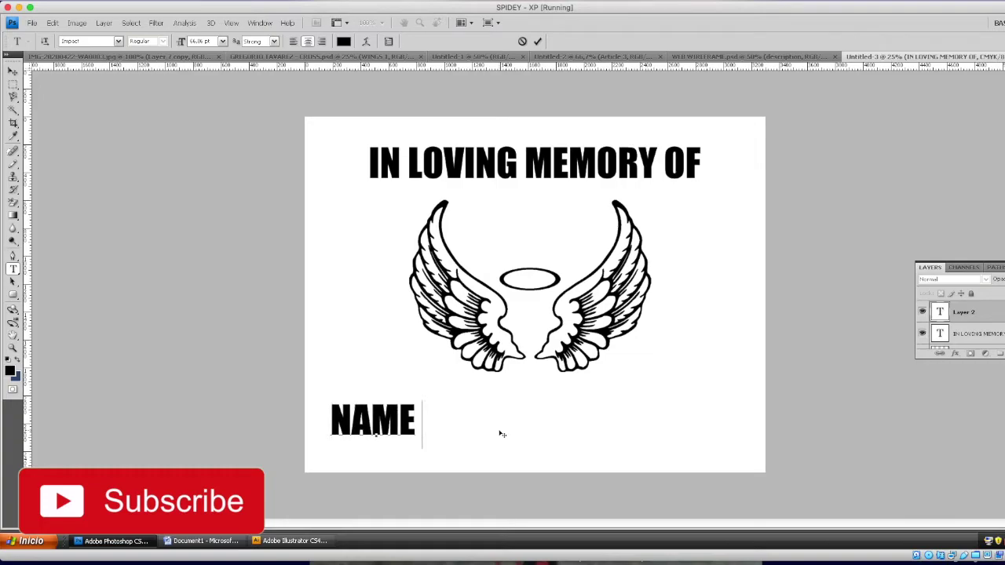
text(GOES HERE)
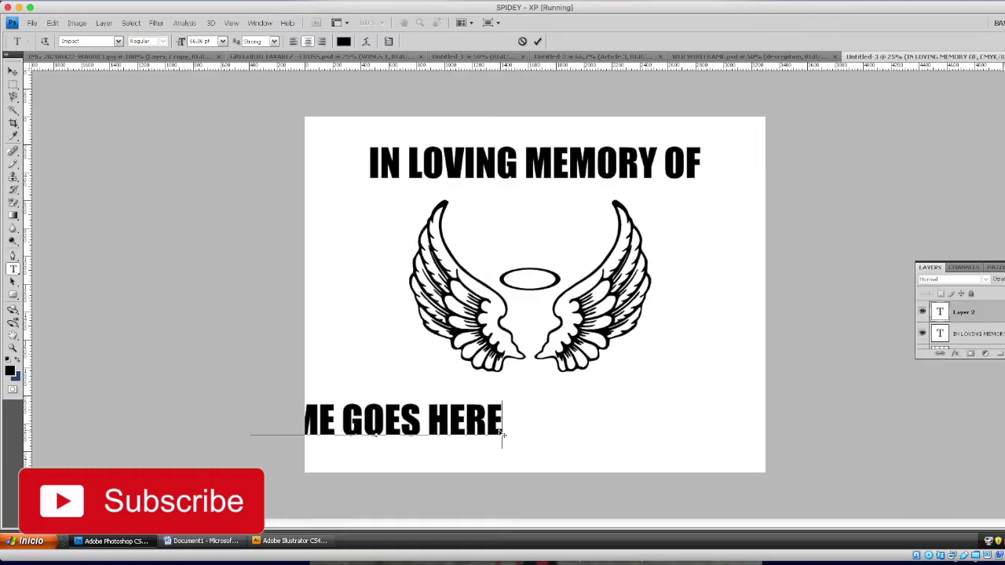
key(ctrl+Return)
key(v)
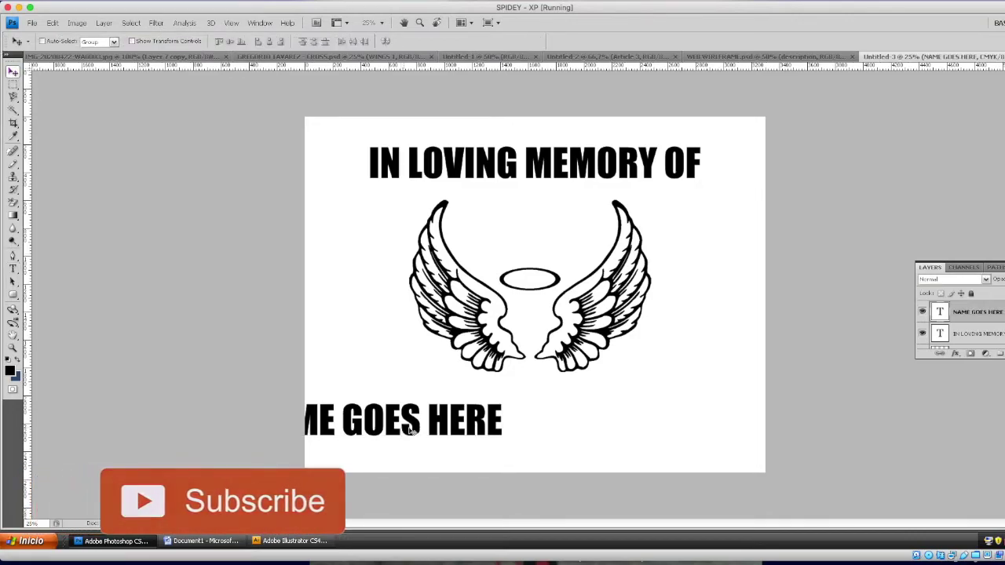
drag(453, 425, 598, 425)
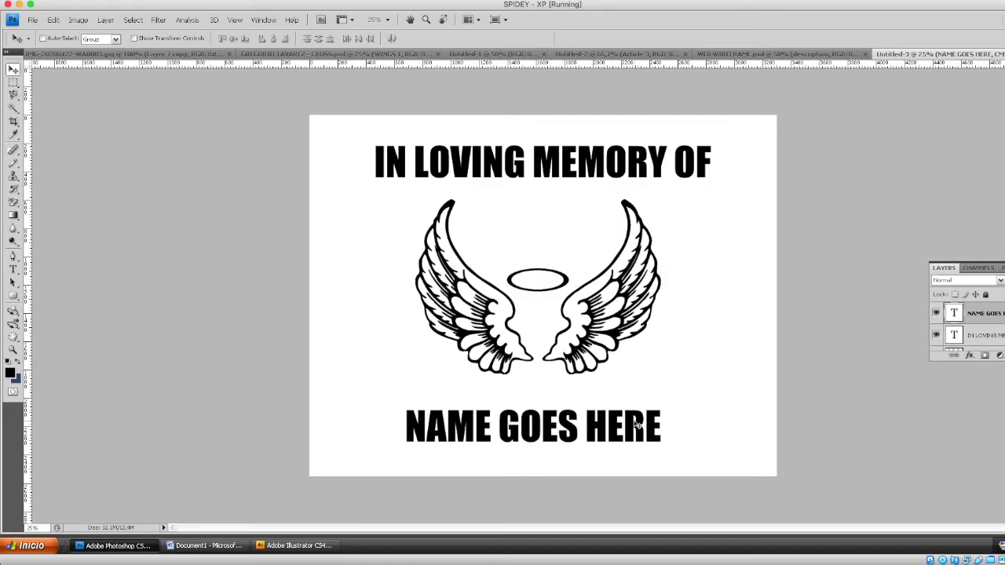
Replace the placeholder text below the wings with "KURT COBAIN".
key(t)
drag(409, 424, 691, 426)
text(K)
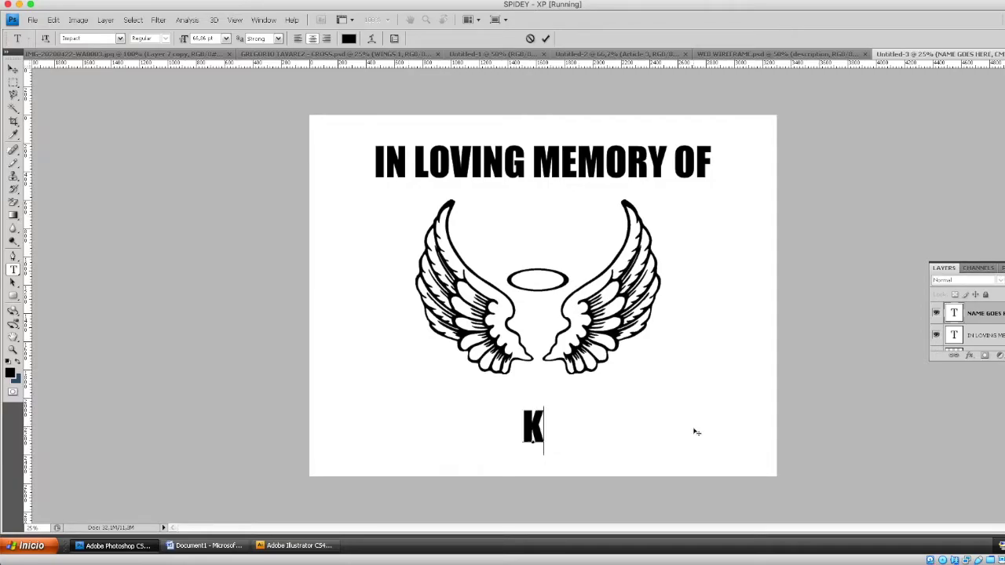
text(URT COBAIN)
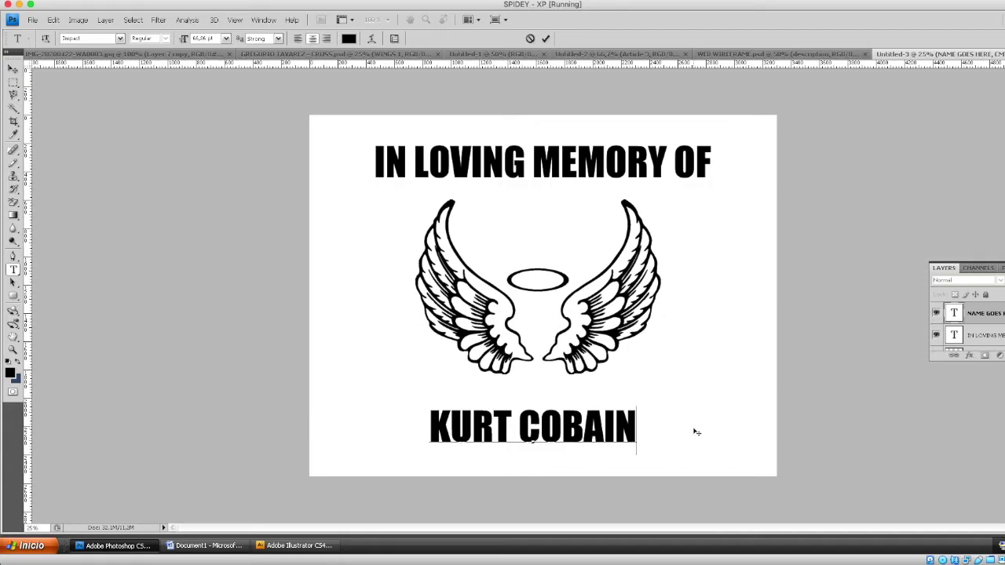
click(13, 69)
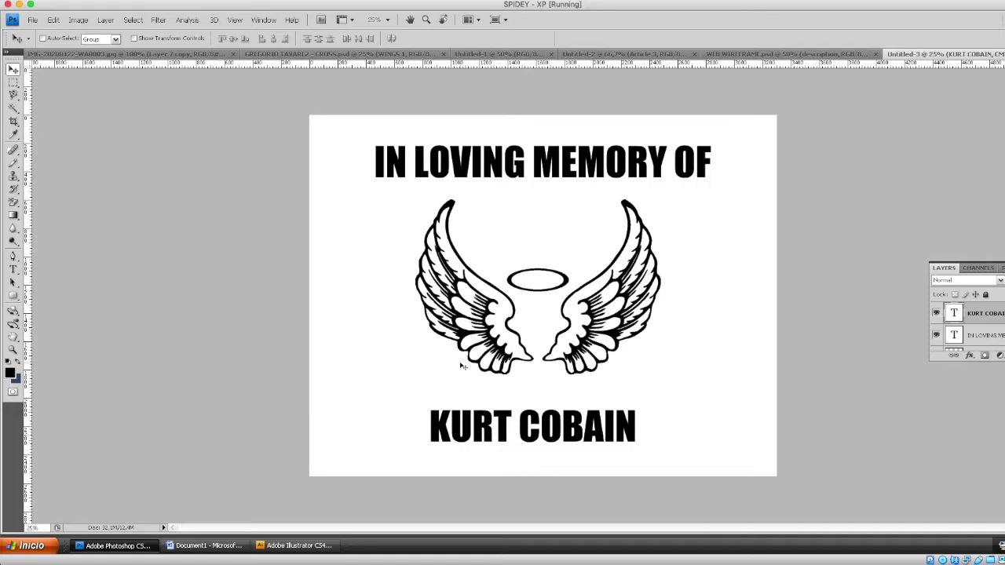
Add the text "1967" and place it beside the outer edge of the left wing.
key(t)
click(329, 298)
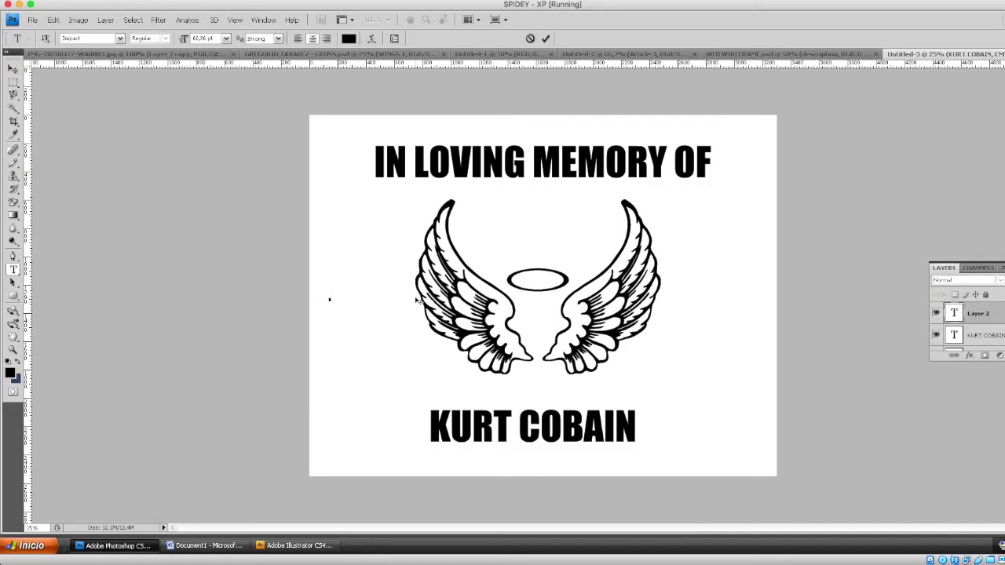
text(196)
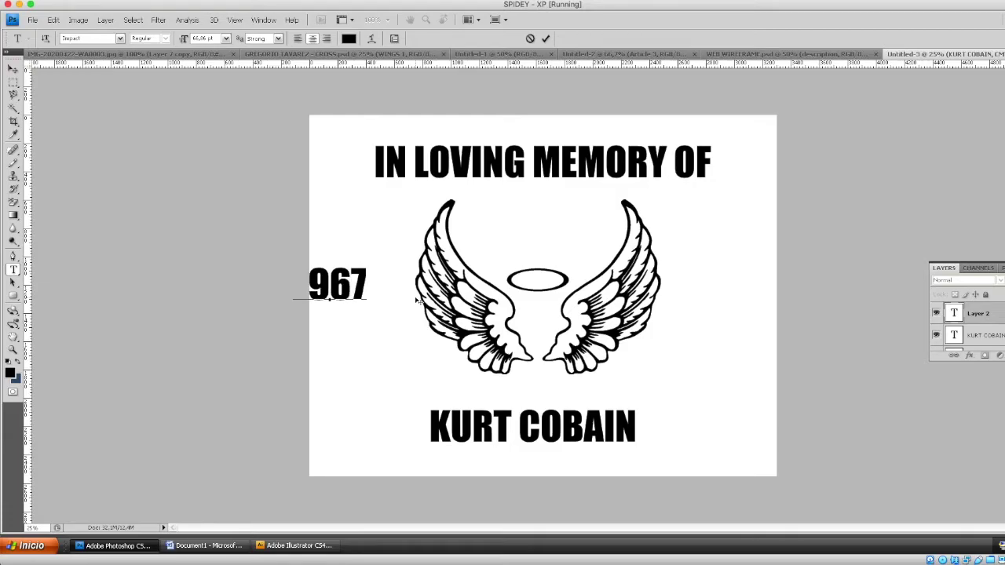
click(13, 69)
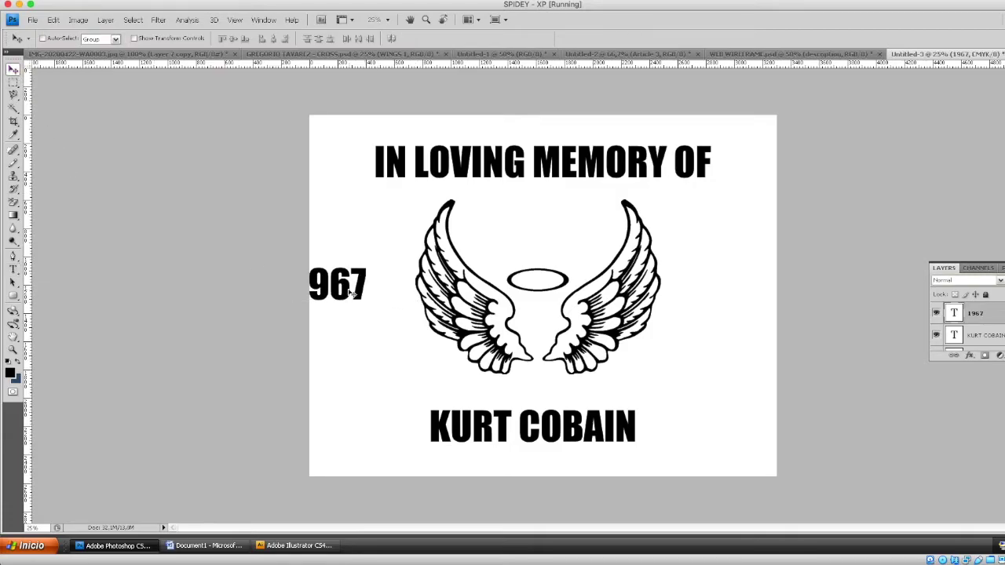
drag(348, 292, 375, 305)
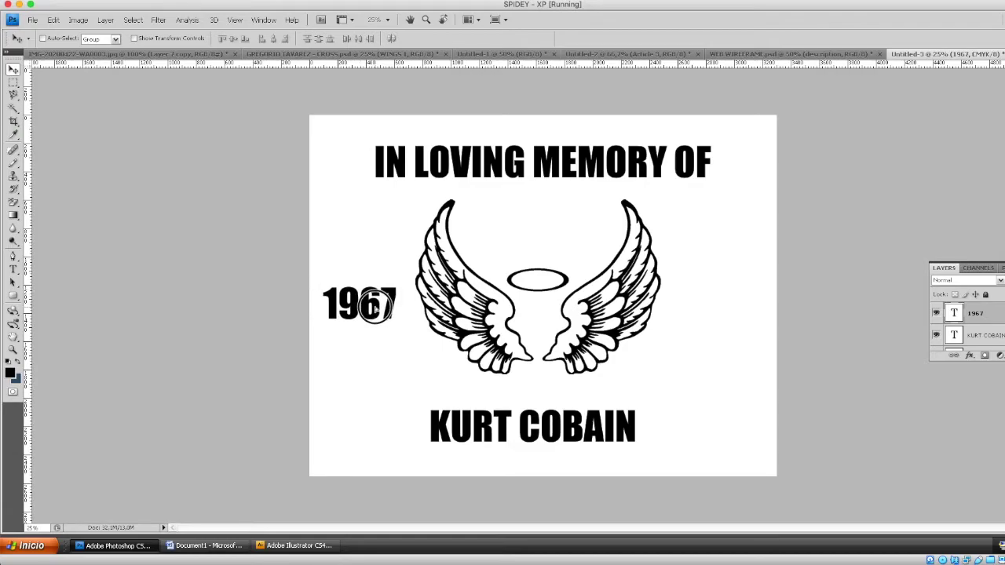
Add the text "1994" and place it beside the outer edge of the right wing.
key(t)
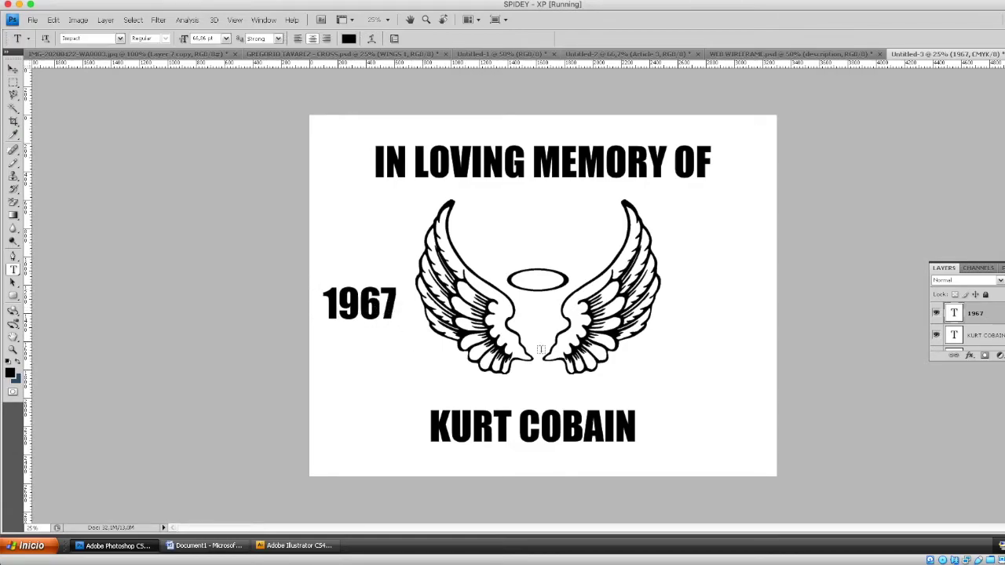
click(680, 303)
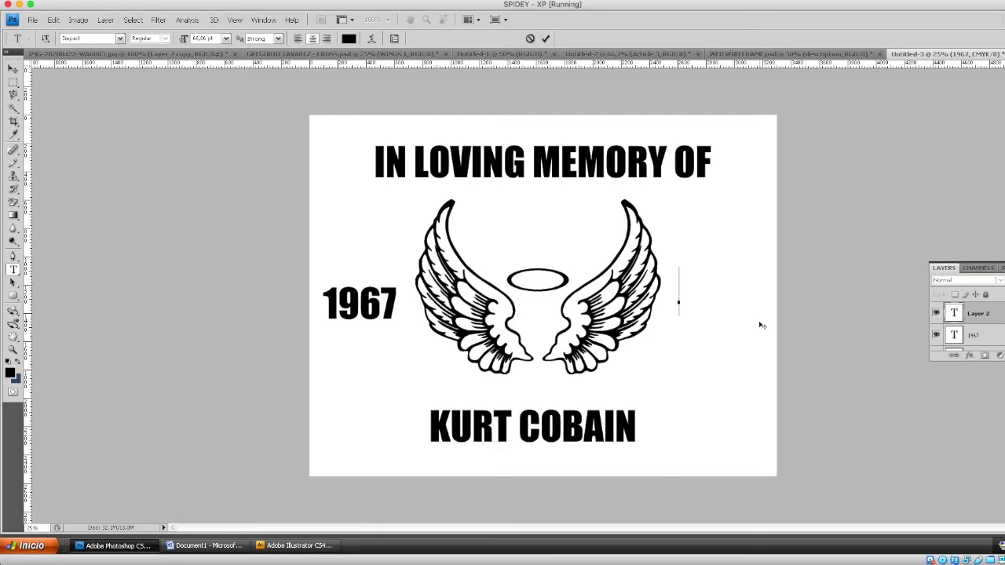
text(1994)
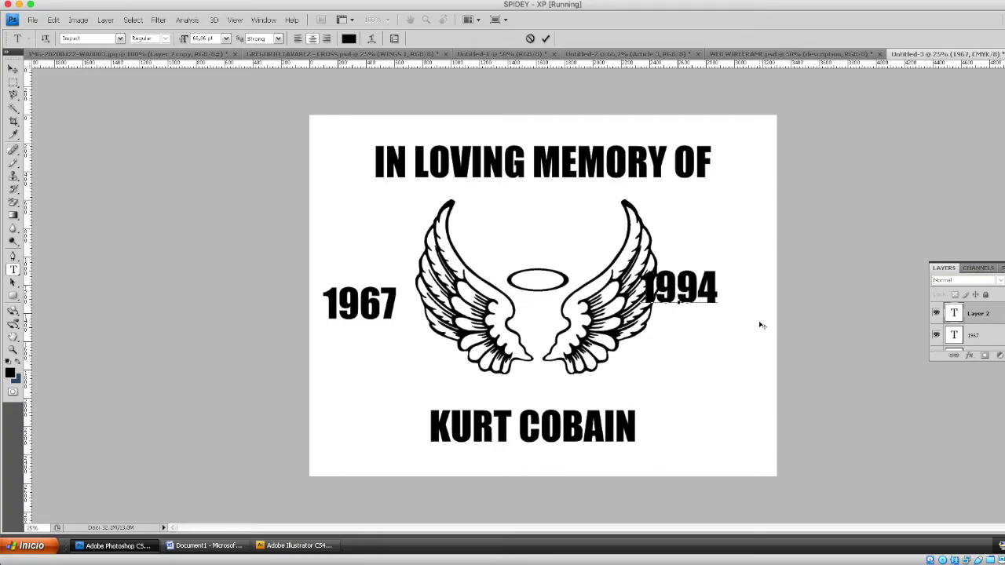
click(12, 69)
drag(690, 294, 722, 305)
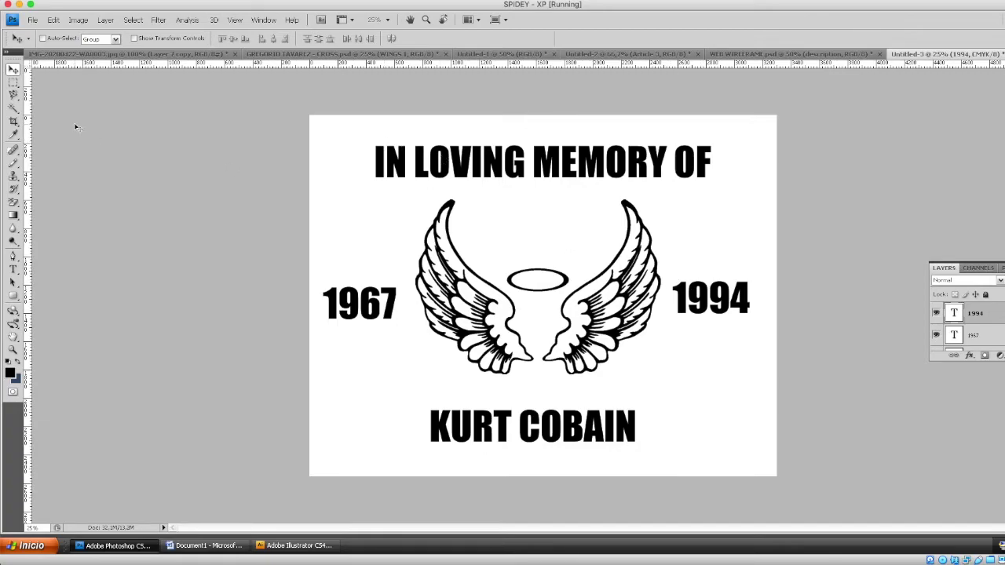
Warp the "IN LOVING MEMORY OF" text with a horizontal Arc style at 20% bend.
click(18, 270)
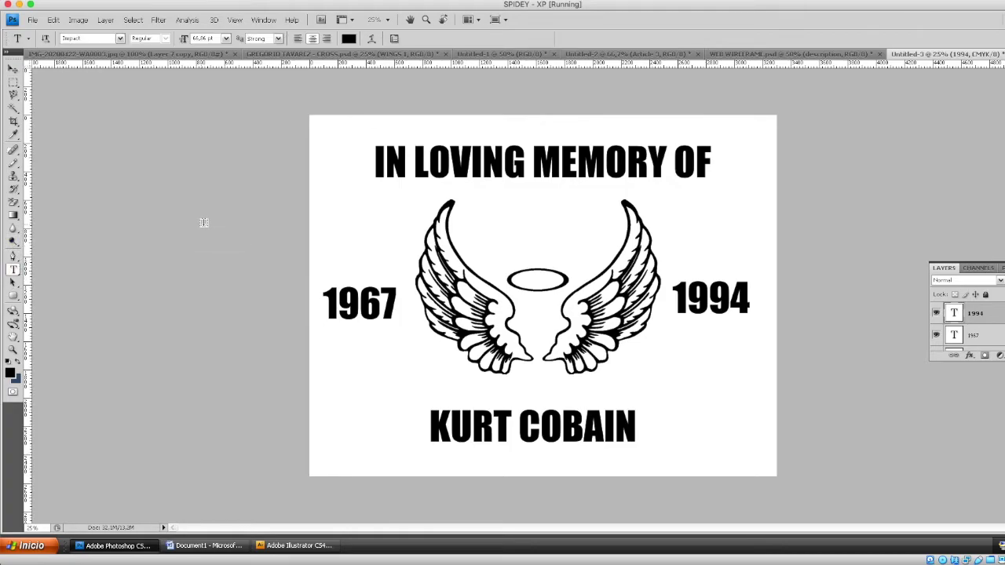
drag(375, 161, 738, 172)
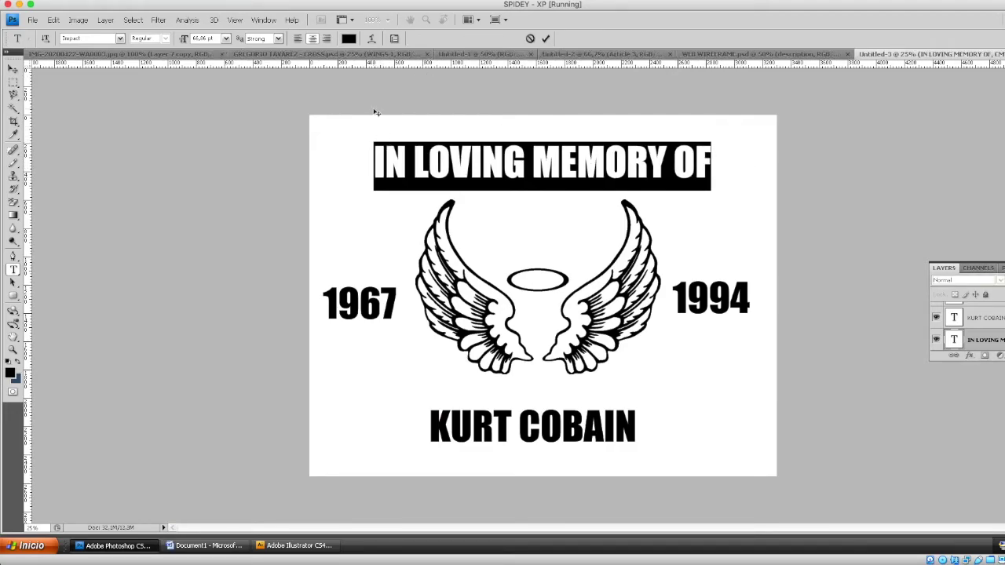
click(373, 39)
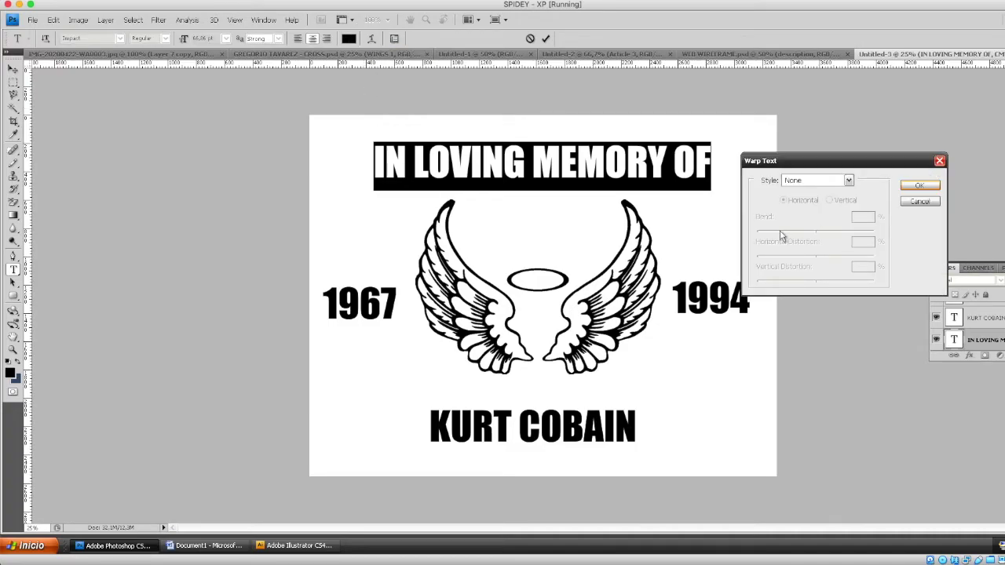
click(849, 182)
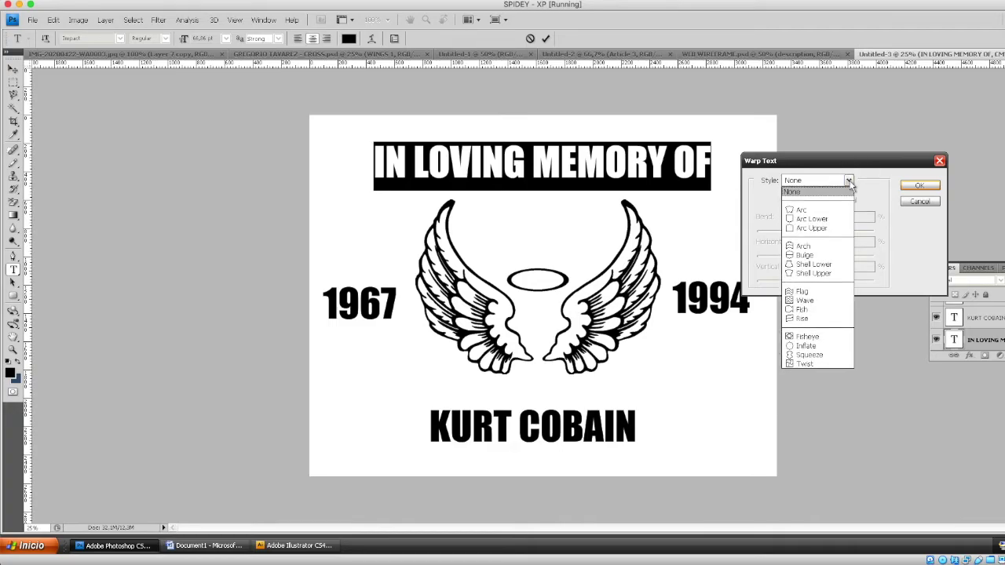
click(826, 213)
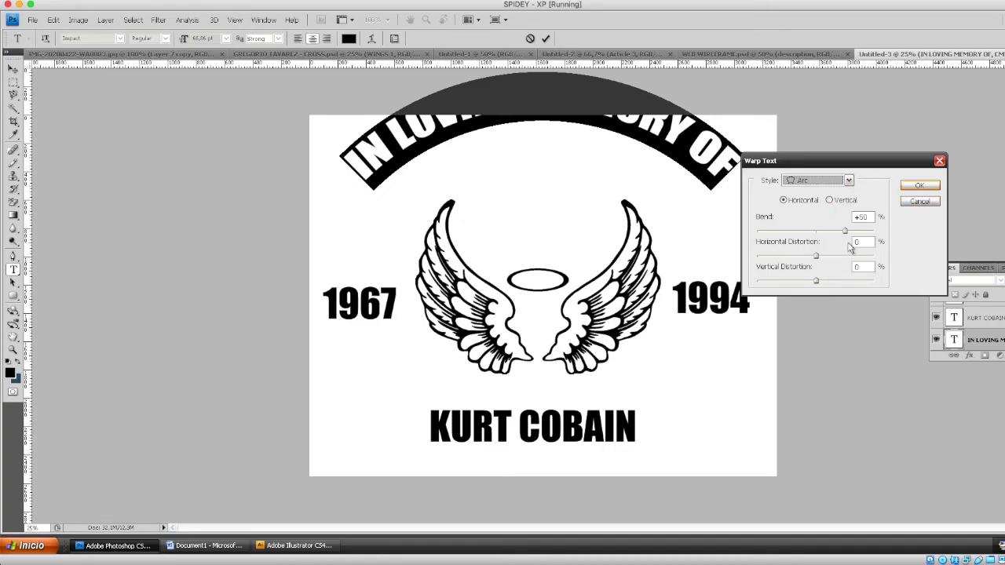
drag(845, 231, 833, 237)
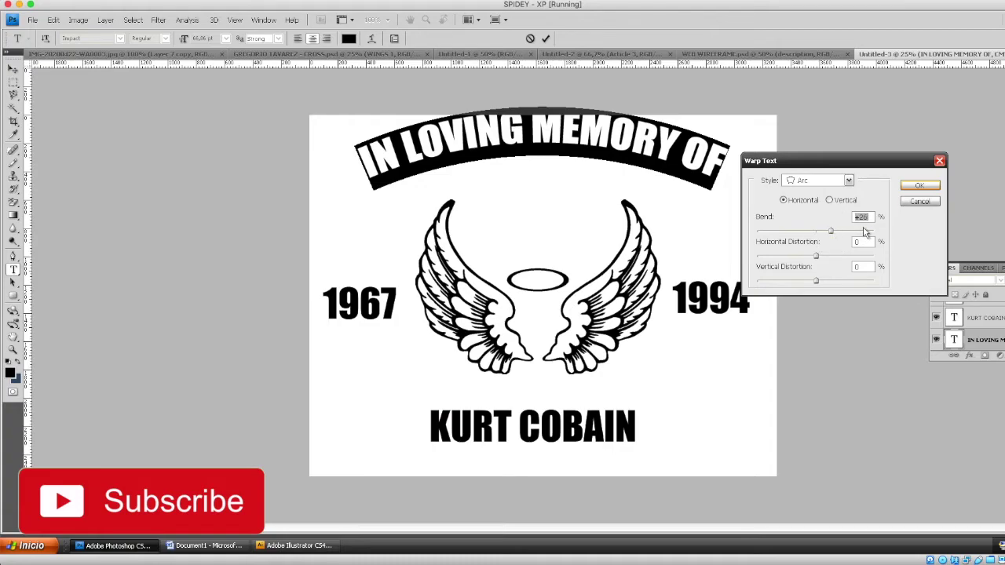
text(20)
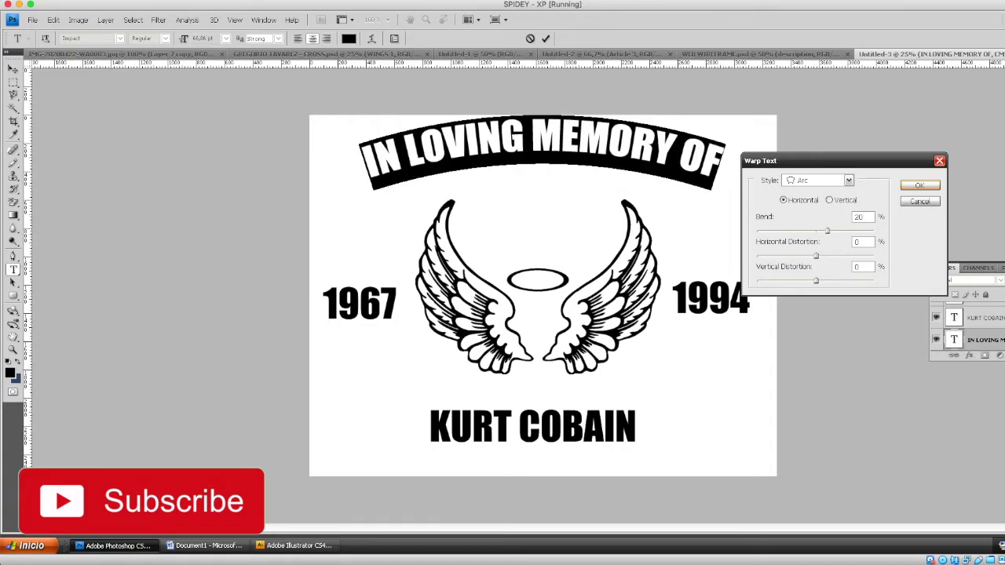
click(920, 186)
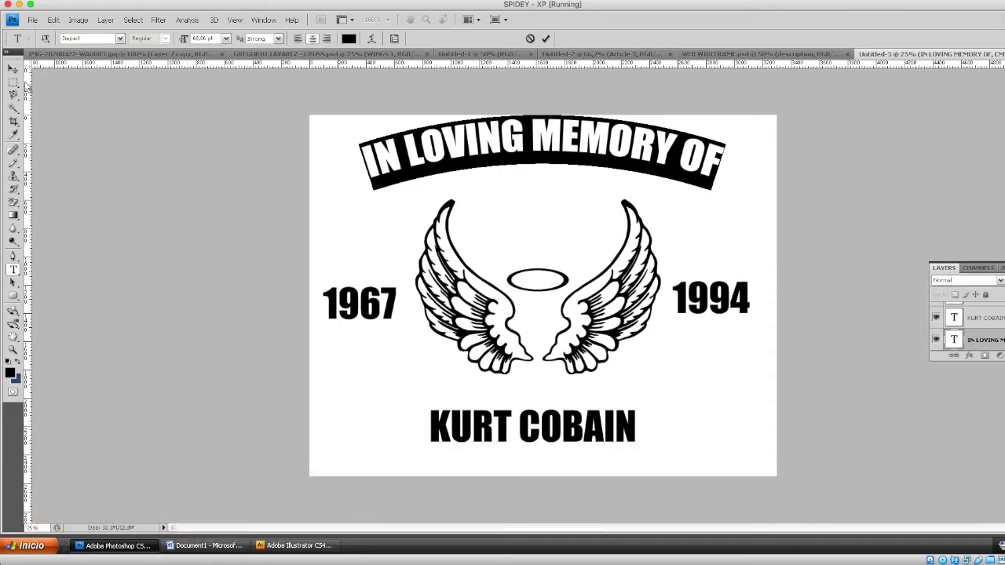
Move the arched "IN LOVING MEMORY OF" text down slightly so it sits closer to the wing tips.
click(12, 69)
drag(582, 145, 582, 161)
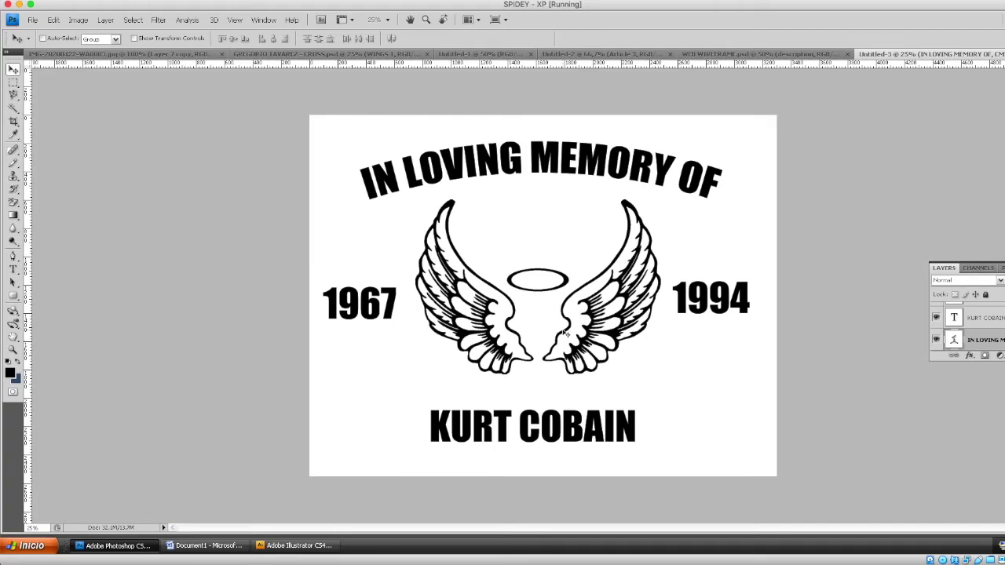
Warp the "KURT COBAIN" text with a horizontal Arc style at -41% bend and move it up closer to the wings.
key(t)
click(475, 430)
drag(428, 424, 664, 435)
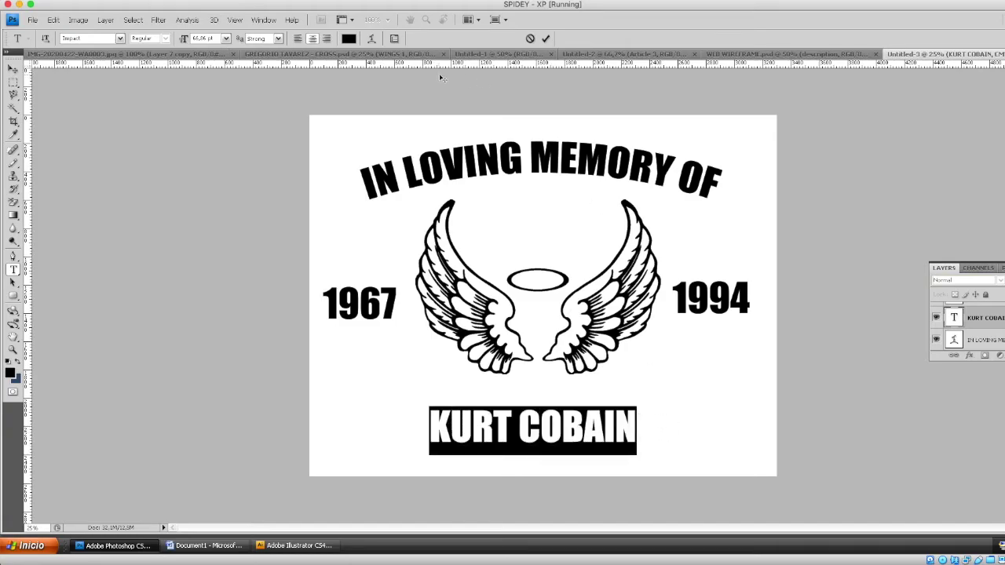
click(372, 40)
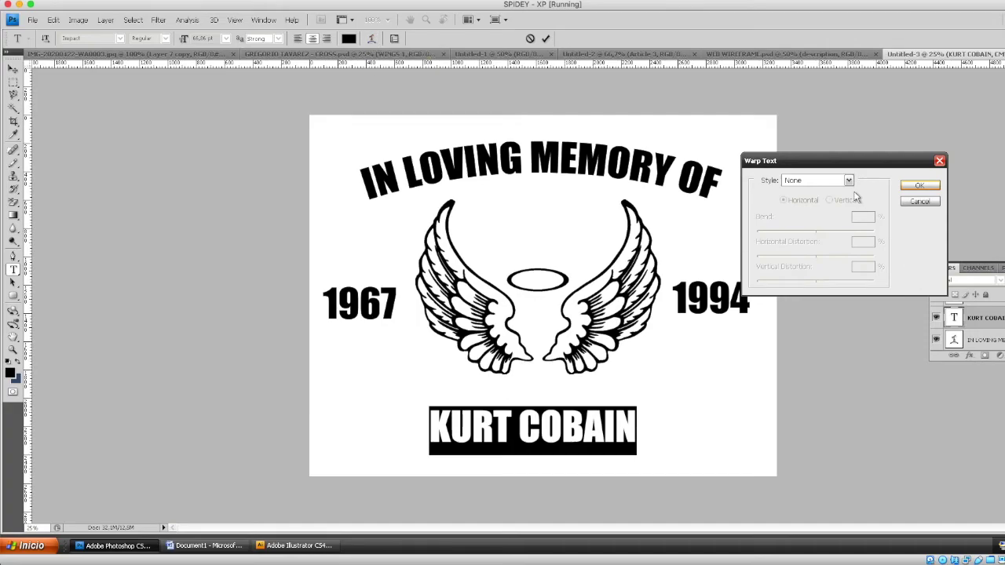
click(848, 181)
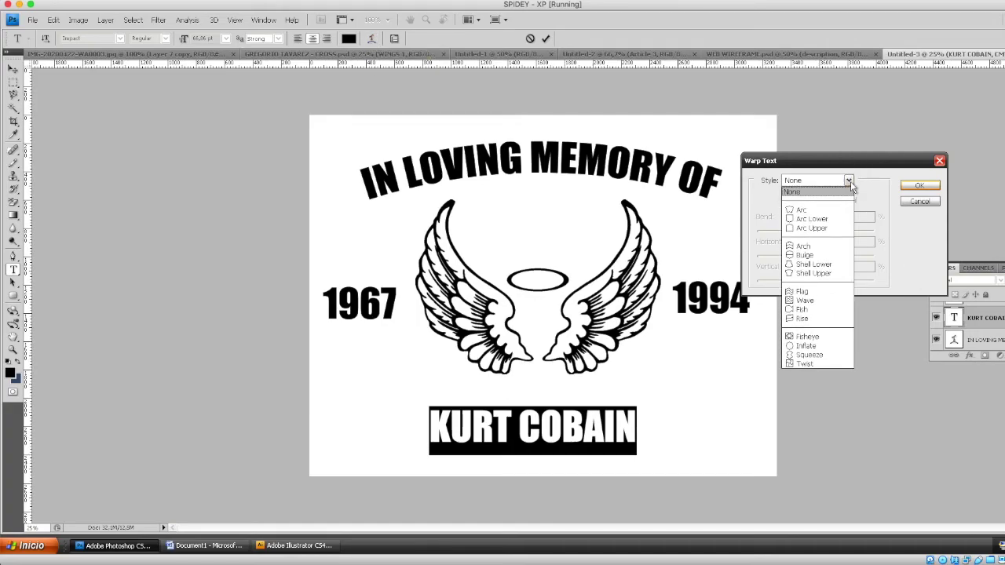
click(802, 210)
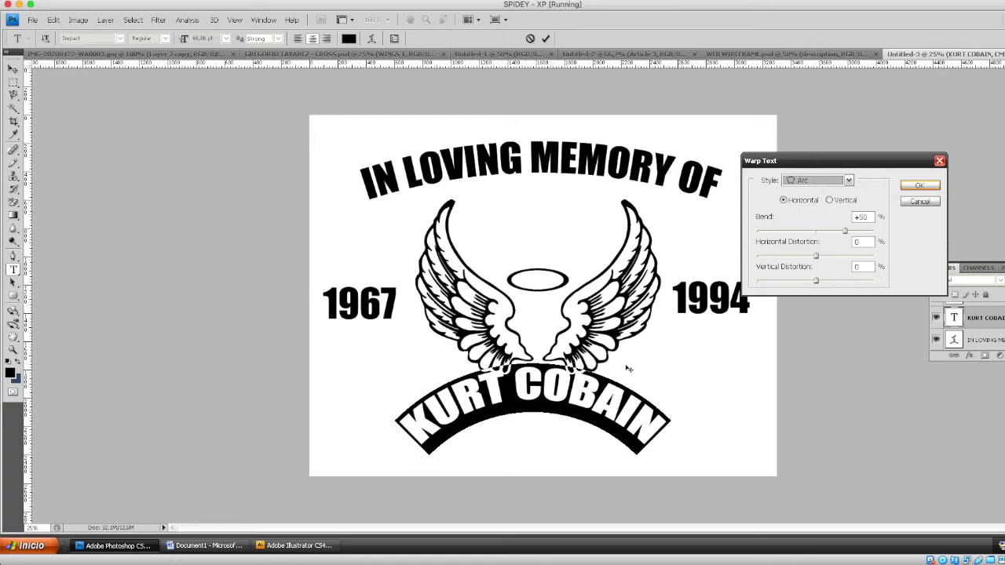
drag(846, 234, 794, 234)
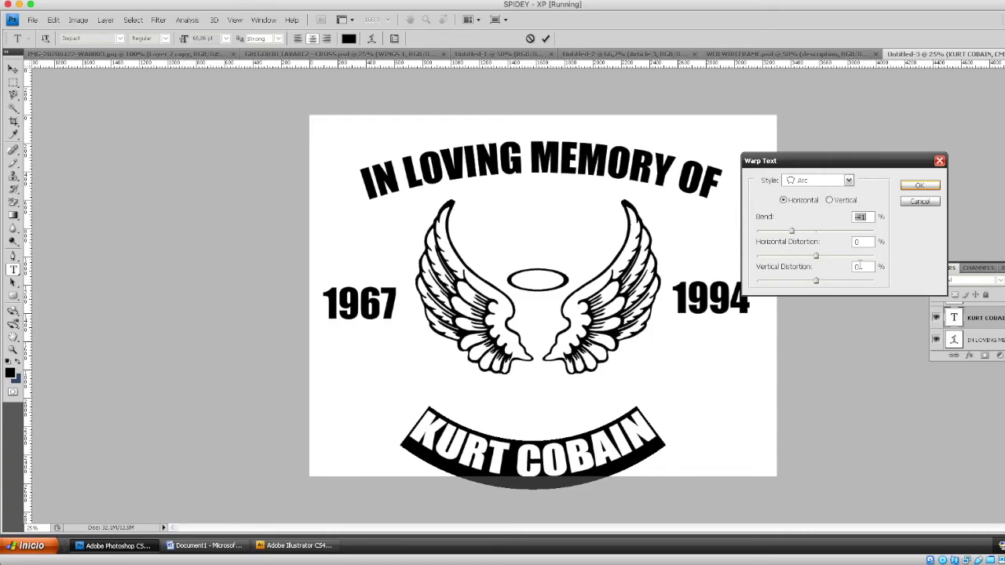
click(920, 186)
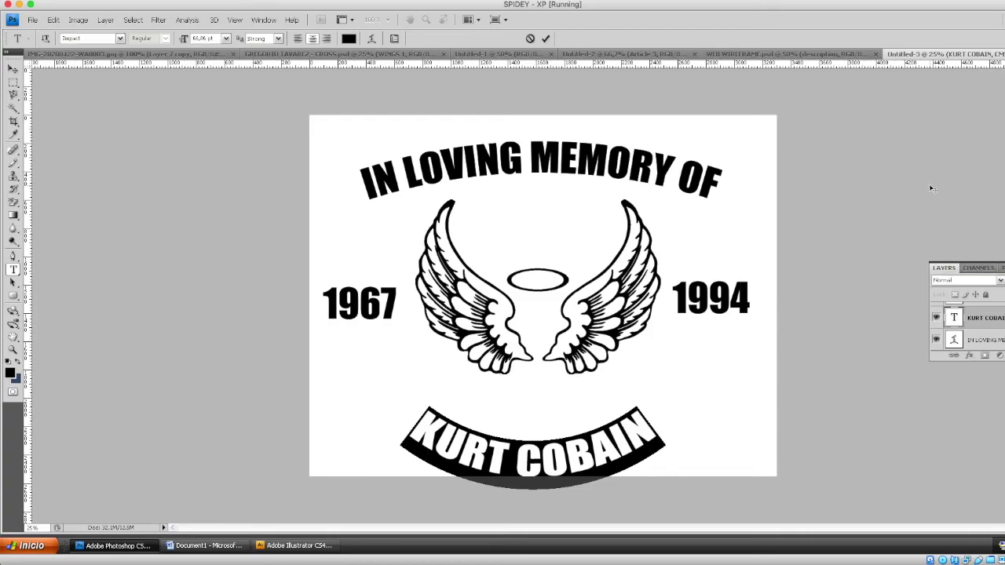
click(13, 71)
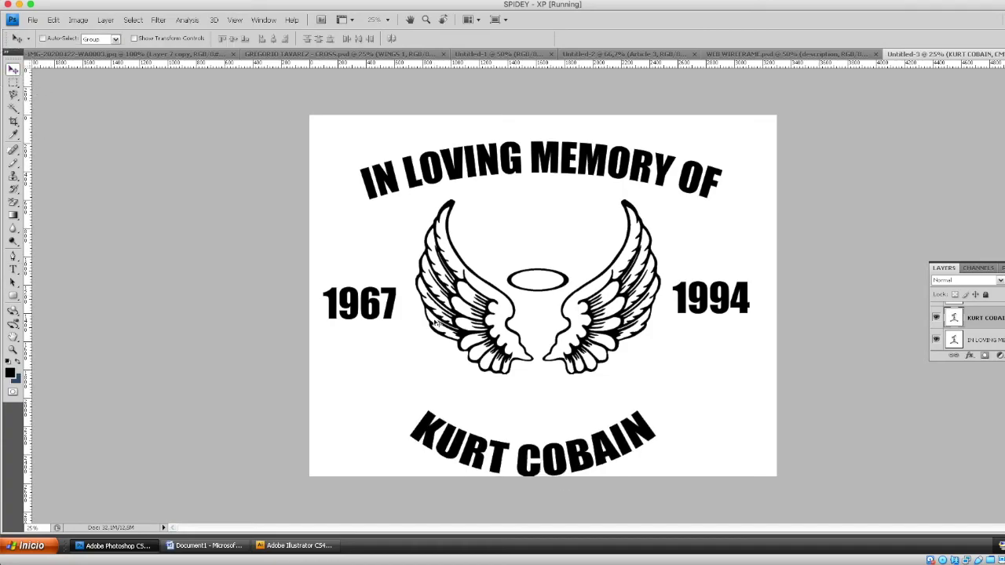
drag(590, 467, 584, 436)
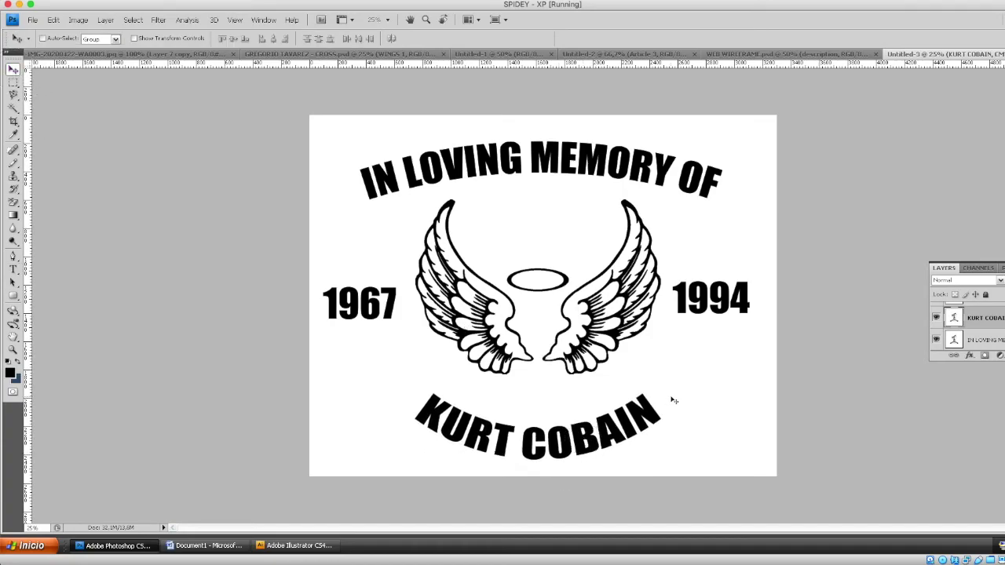